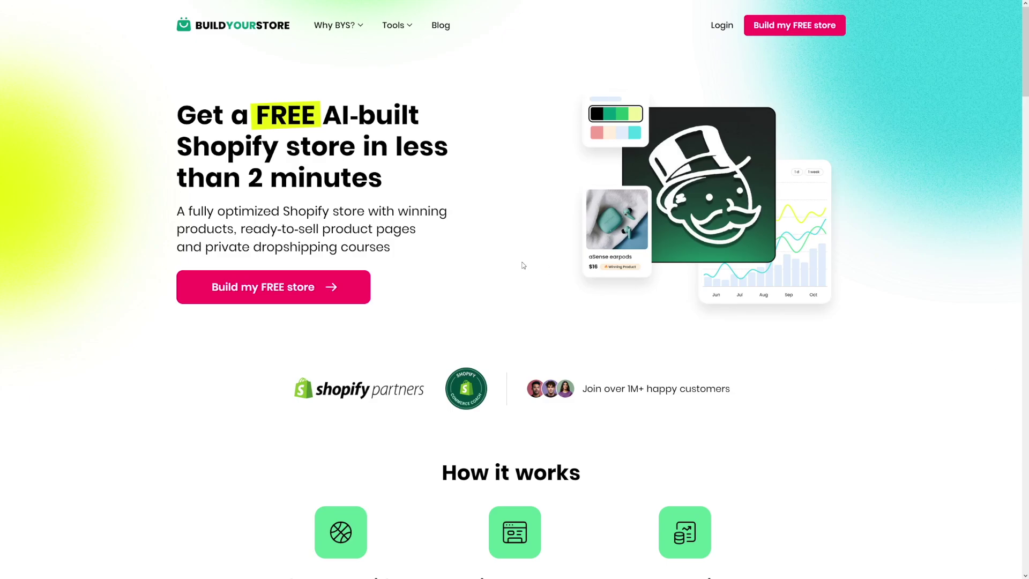
Highlight the AI-built headline, the 'less than 2 minutes' line and the results heading
drag(324, 113, 421, 146)
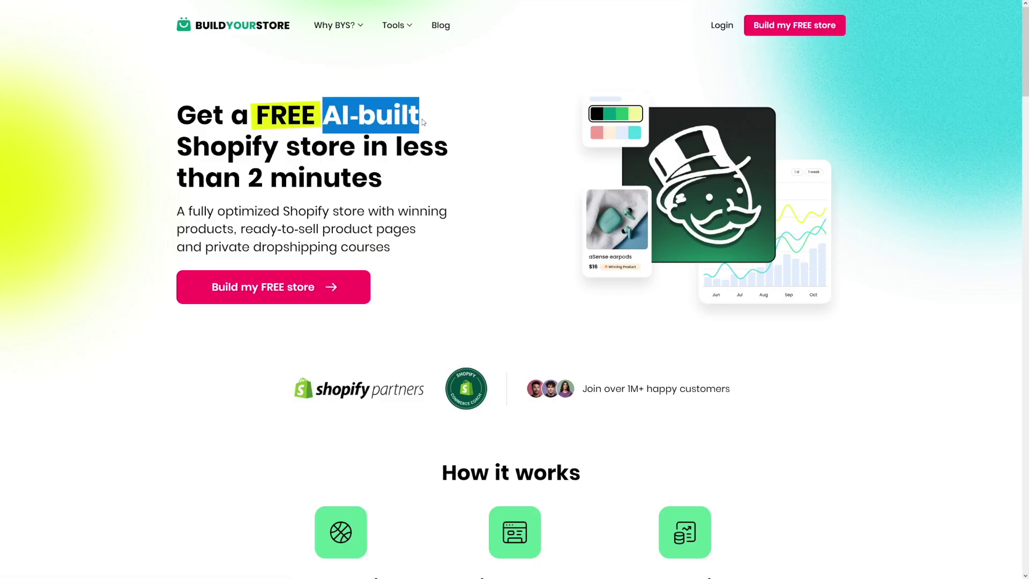
drag(435, 167, 387, 185)
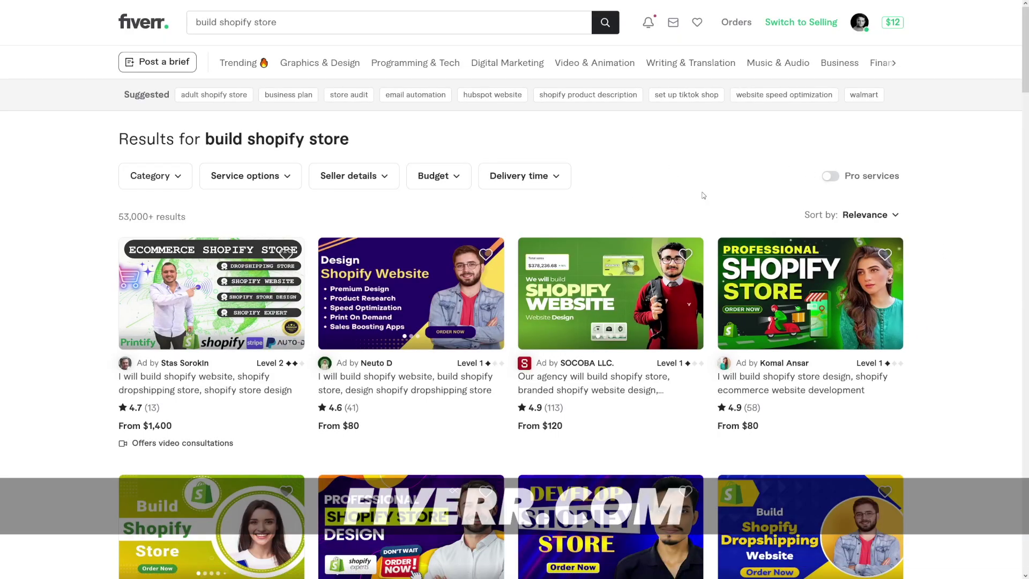
mouse_move(351, 140)
mouse_down()
mouse_move(291, 142)
mouse_move(346, 142)
mouse_up()
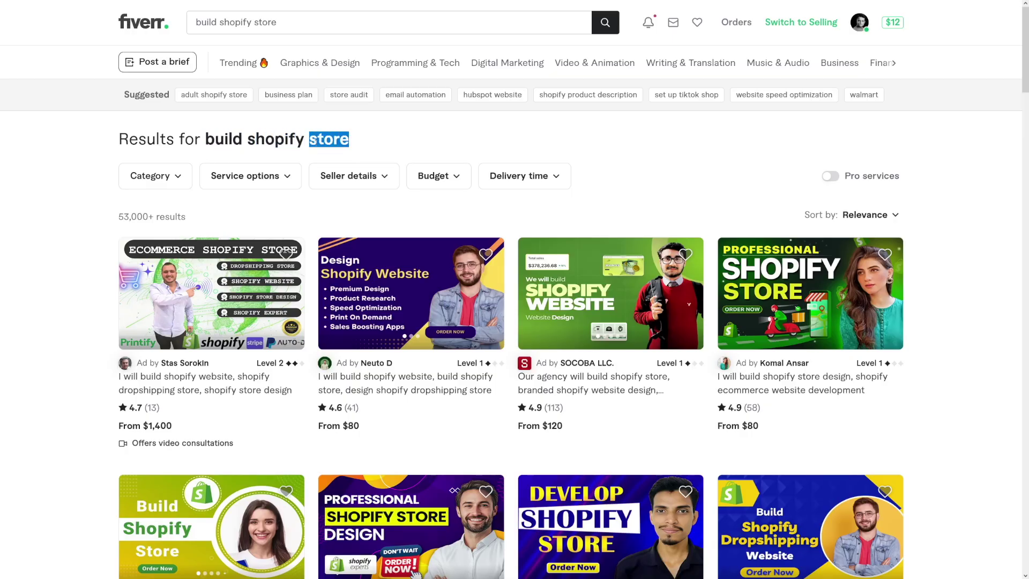
click(369, 145)
scroll(137, 209, down, 2)
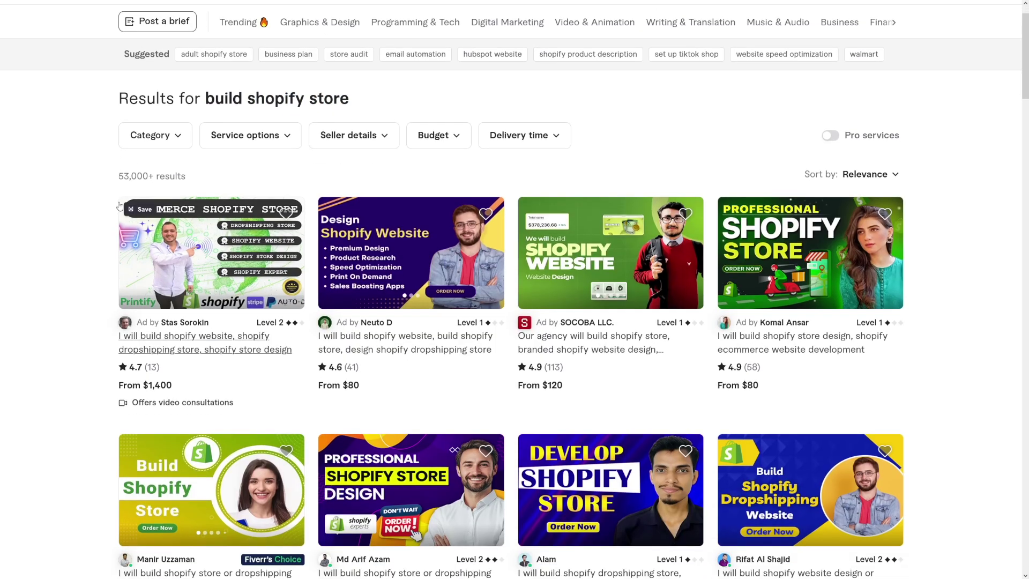
scroll(104, 213, down, 2)
scroll(84, 221, down, 2)
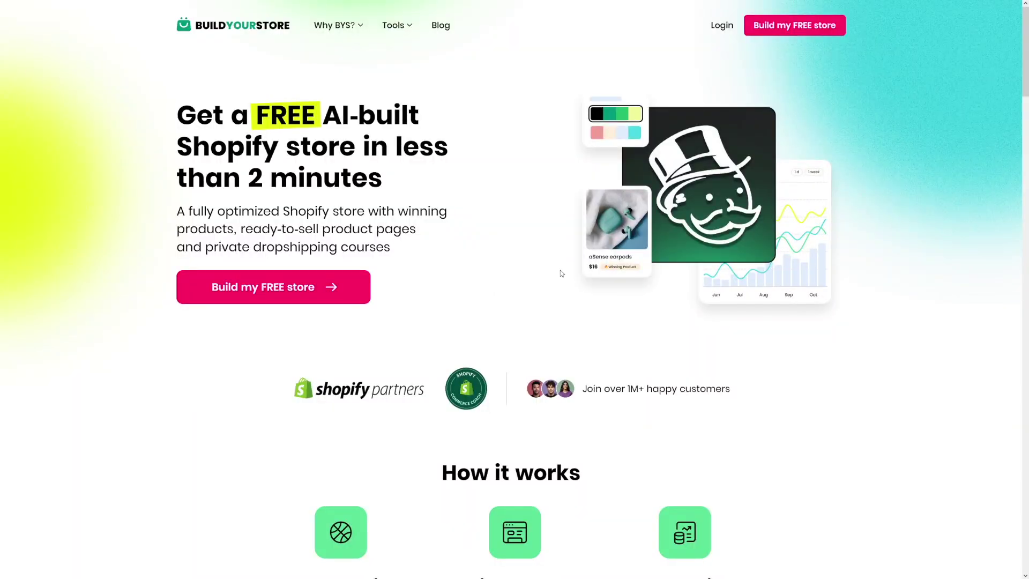
scroll(498, 235, down, 3)
scroll(489, 234, down, 3)
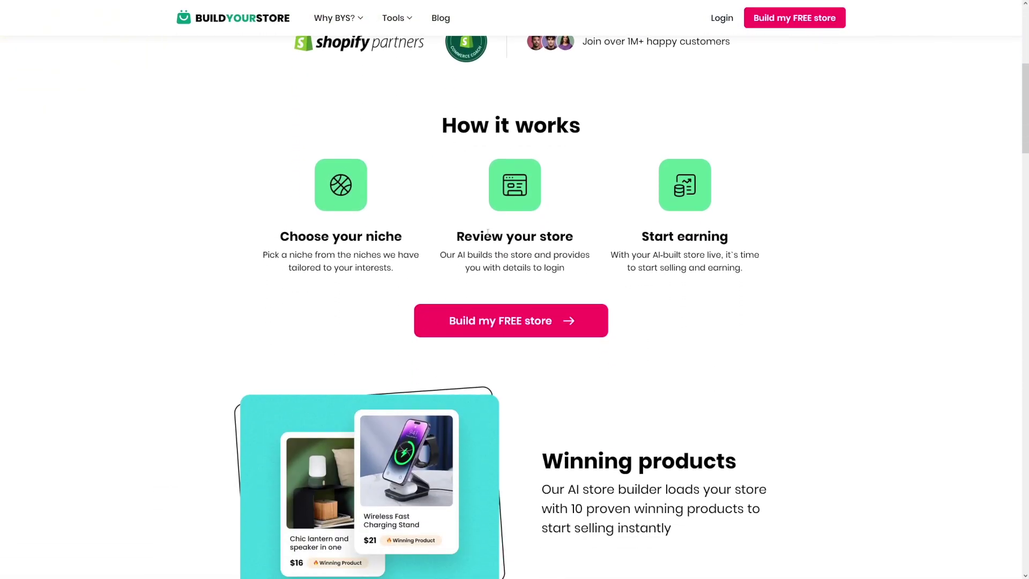
Review the 'How it works' step headings, then start building a free store
drag(282, 238, 579, 241)
click(406, 242)
click(583, 244)
drag(641, 237, 730, 240)
click(736, 241)
scroll(616, 265, up, 1)
scroll(615, 264, up, 5)
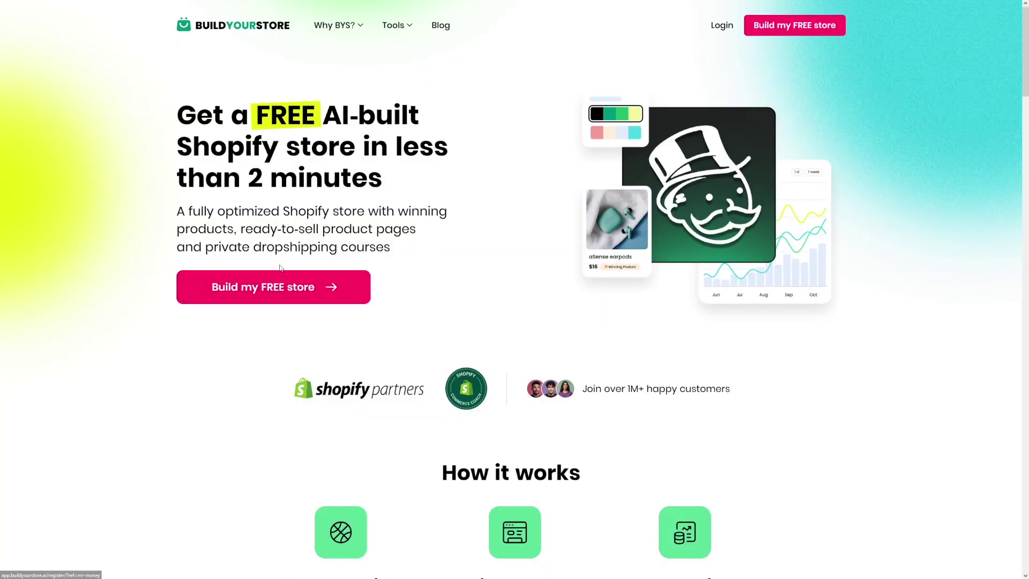
click(338, 294)
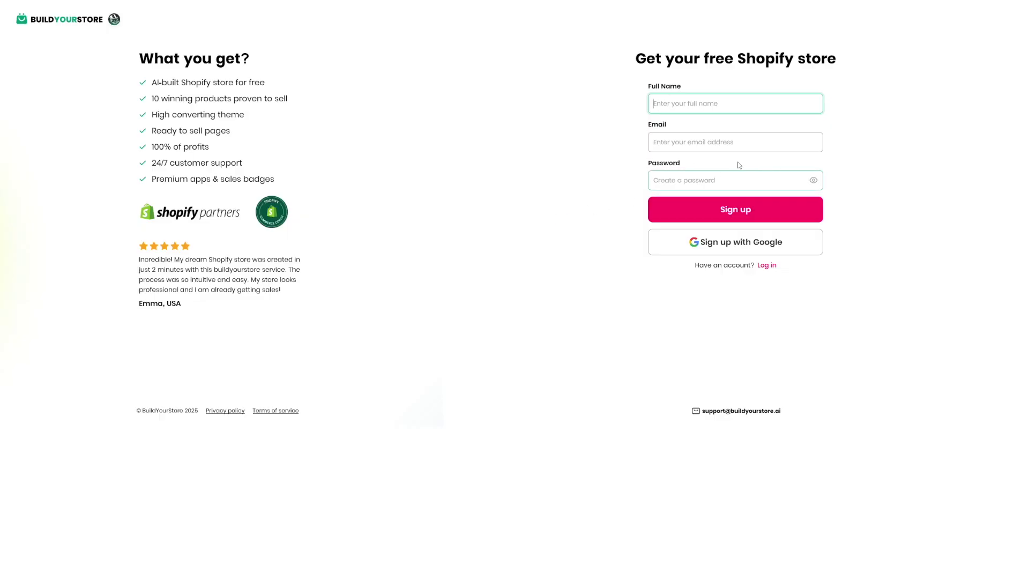
Submit the signup form and choose Pets as the store niche
click(758, 213)
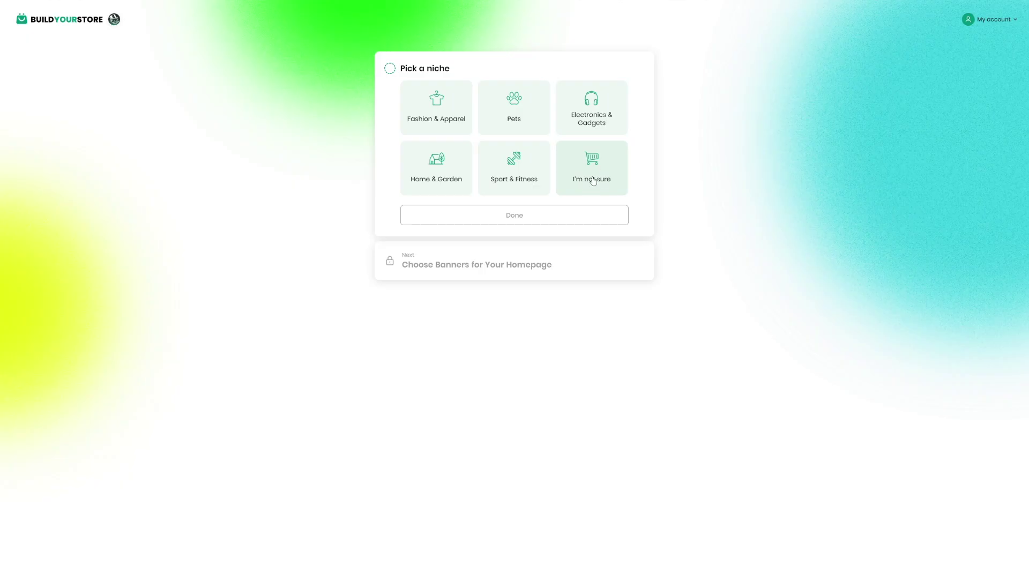
click(529, 113)
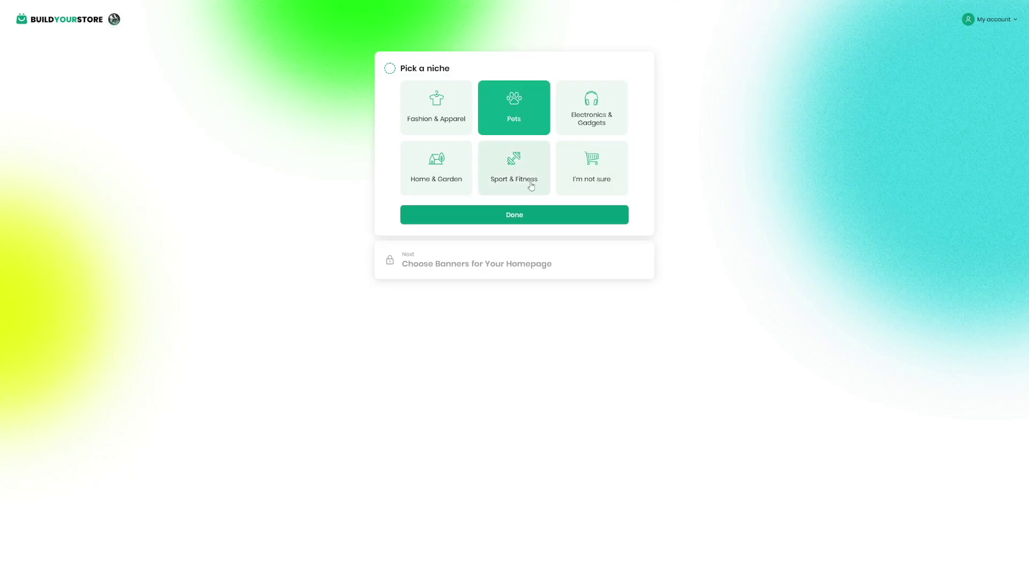
click(527, 222)
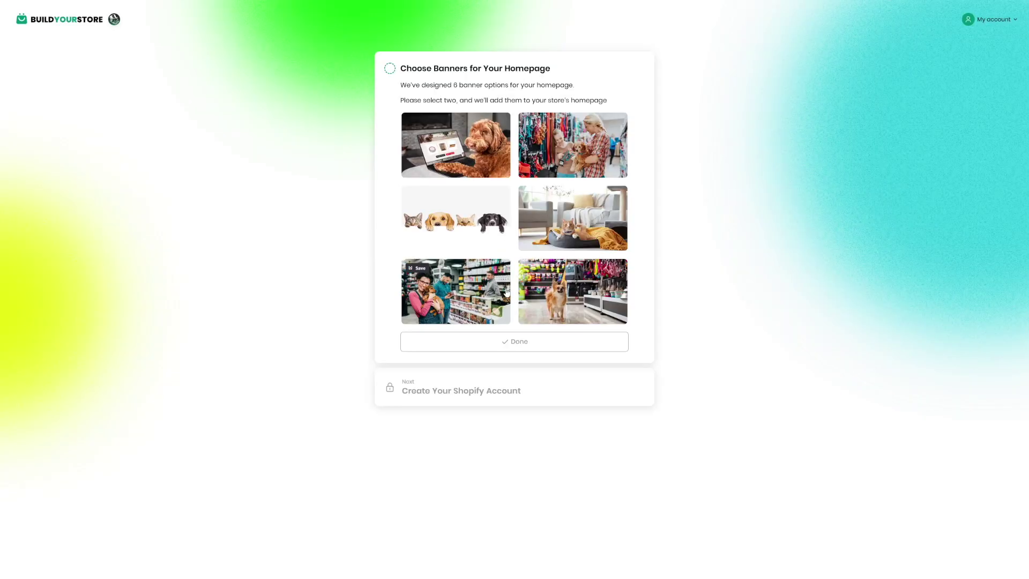
Pick the dog-in-store and dog-with-laptop homepage banners and confirm them
mouse_move(573, 291)
click(569, 290)
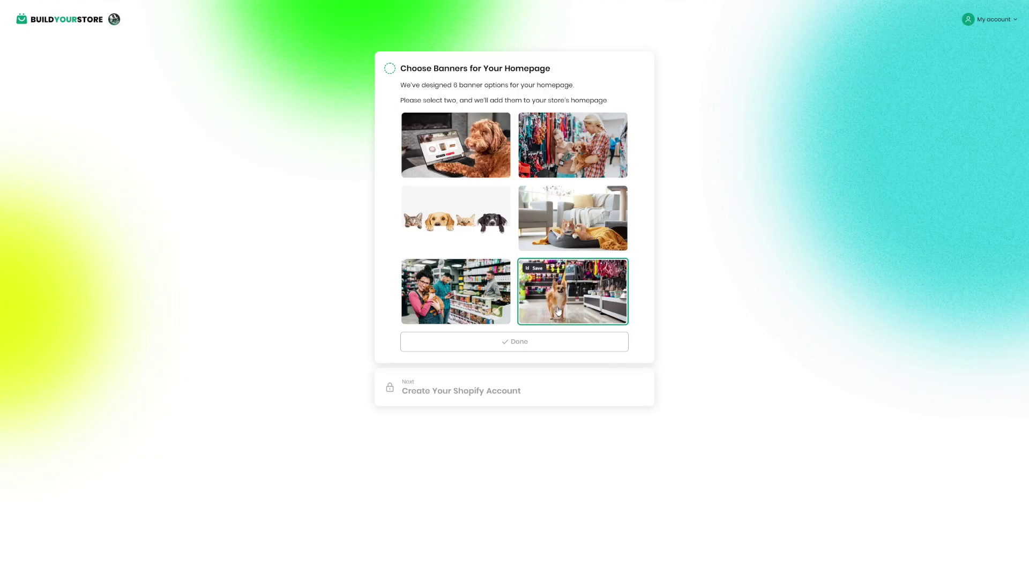
click(483, 166)
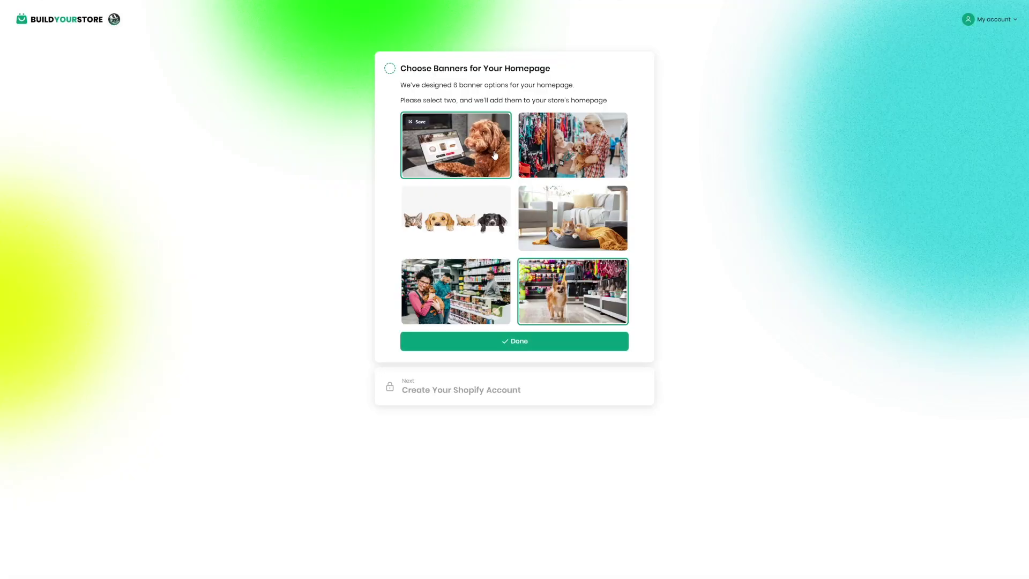
click(529, 343)
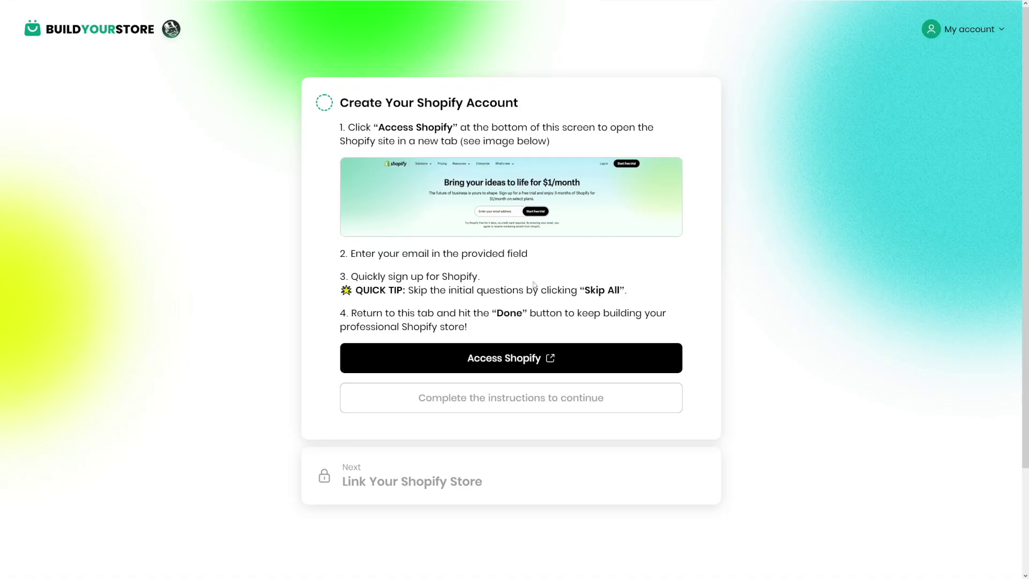
Use Access Shopify to open Shopify's free-trial signup in a new tab
click(554, 360)
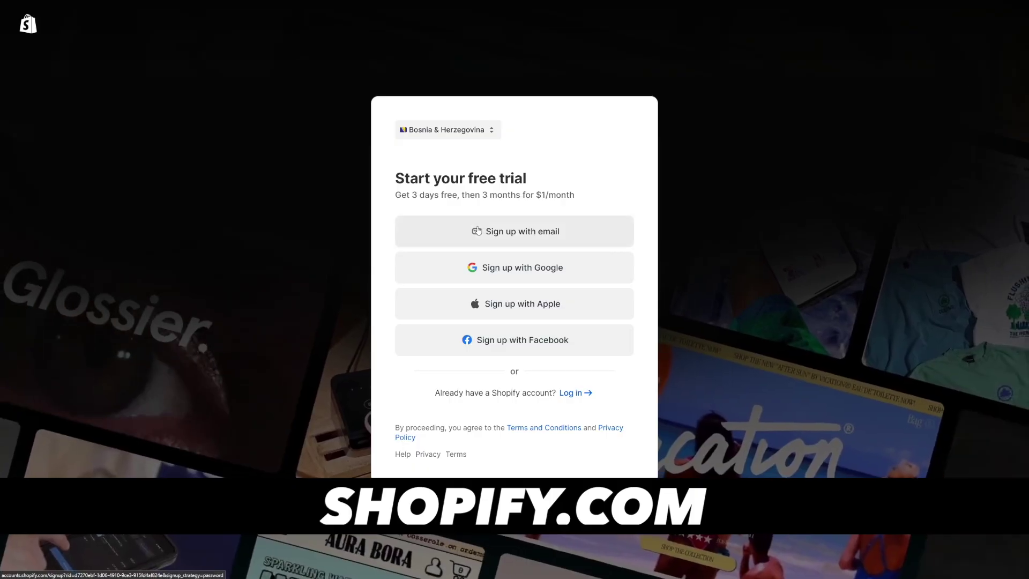
Highlight and then deselect the Shopify free-trial pricing line
drag(396, 197, 576, 196)
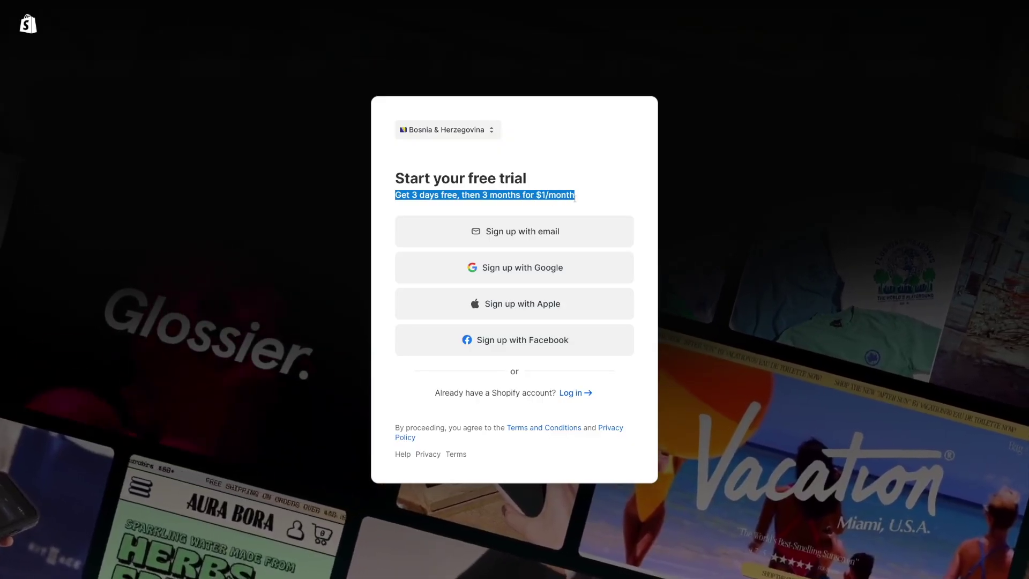
click(576, 202)
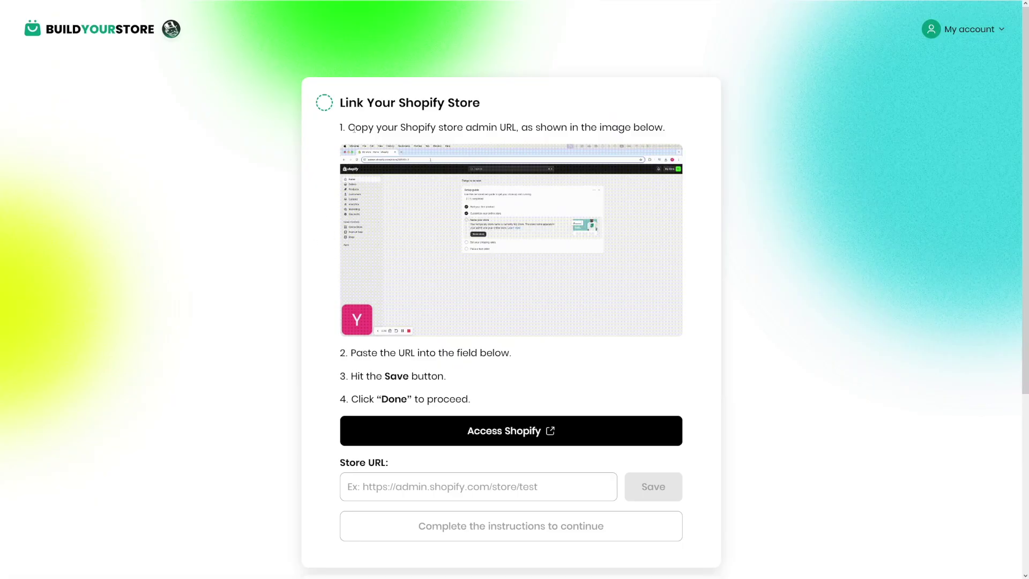
Read the copy-admin-URL instruction, then mark the plan subscription step done
drag(352, 127, 591, 127)
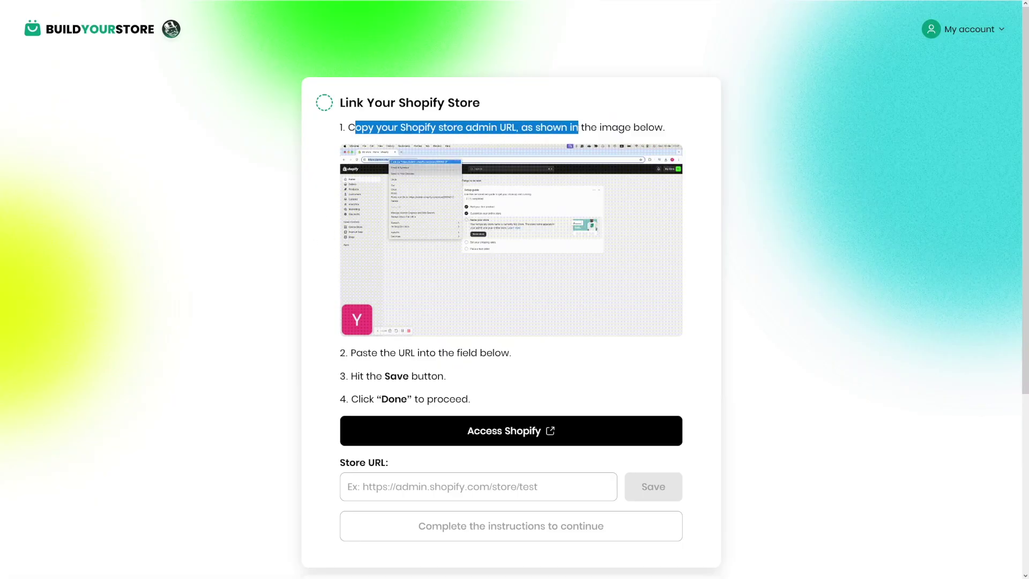
click(608, 113)
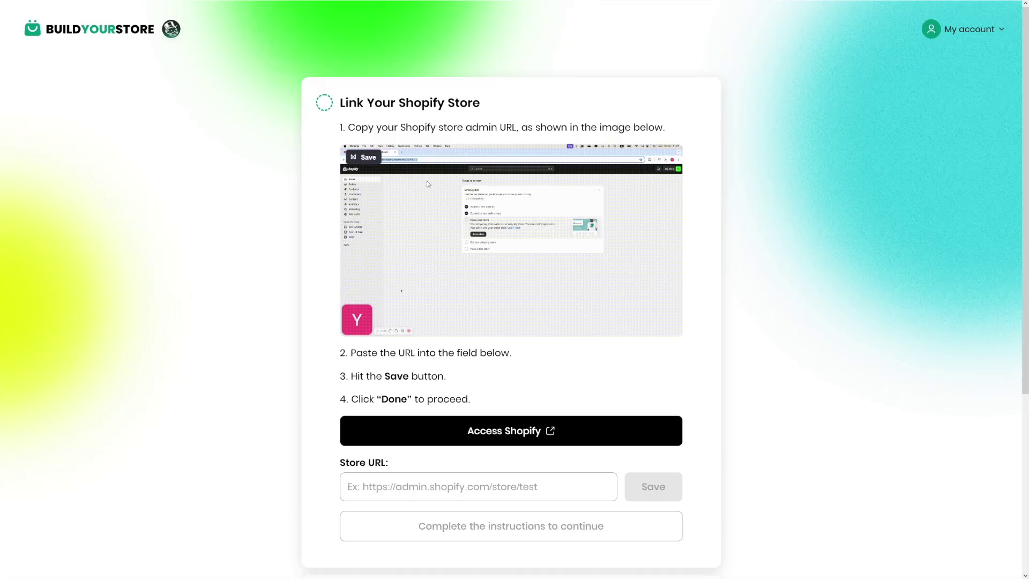
scroll(443, 213, down, 3)
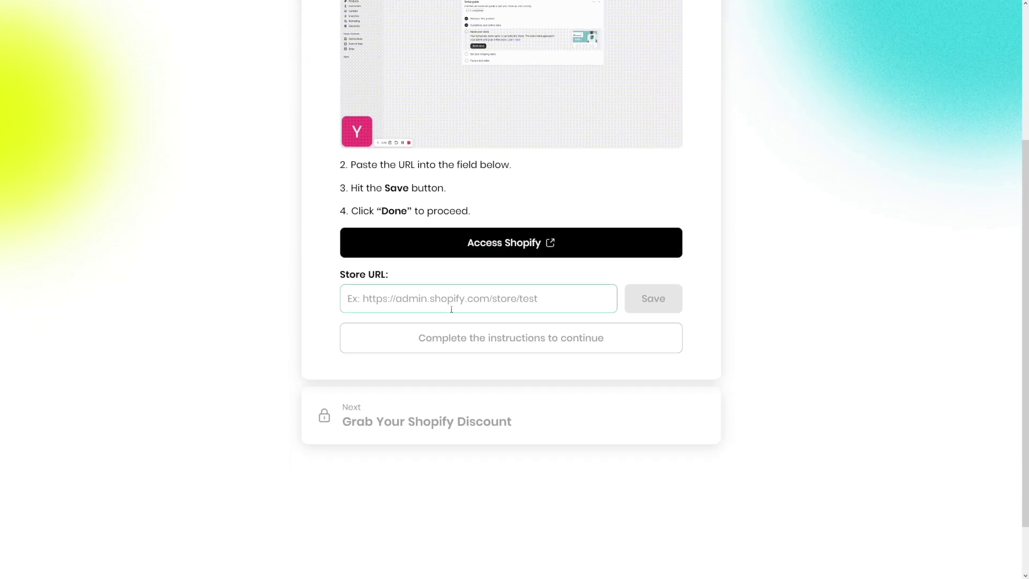
click(432, 301)
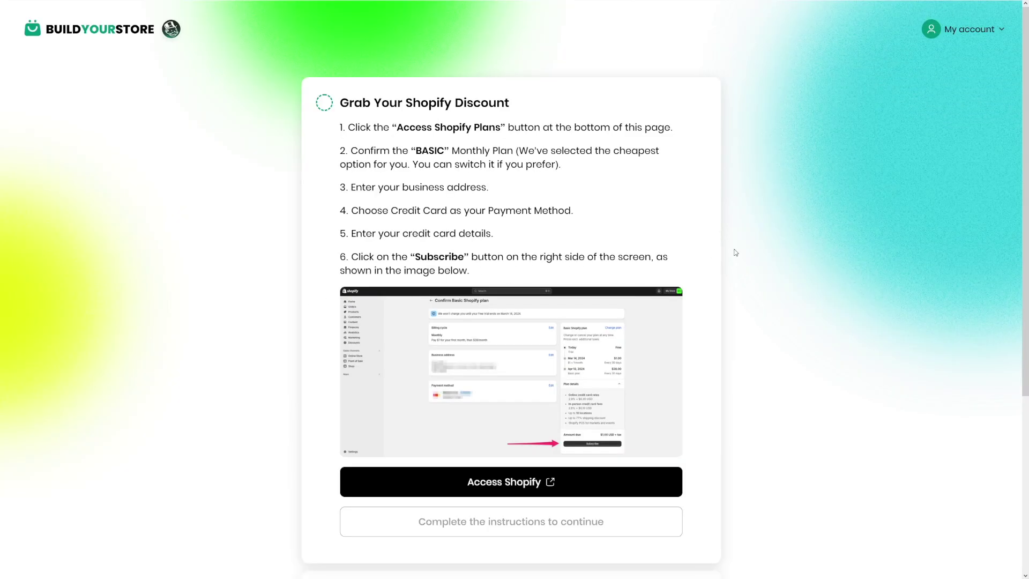
scroll(707, 235, down, 3)
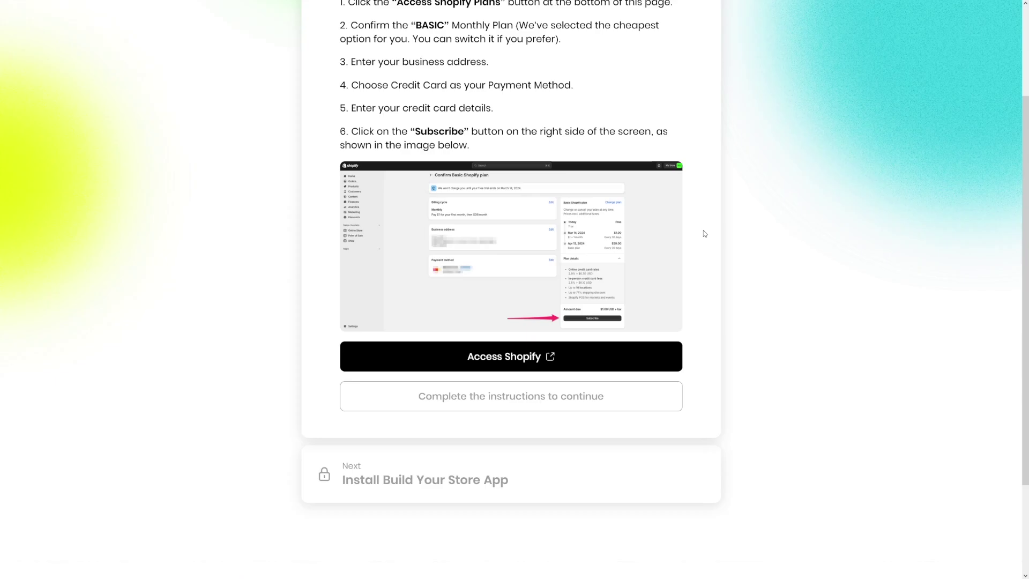
click(550, 357)
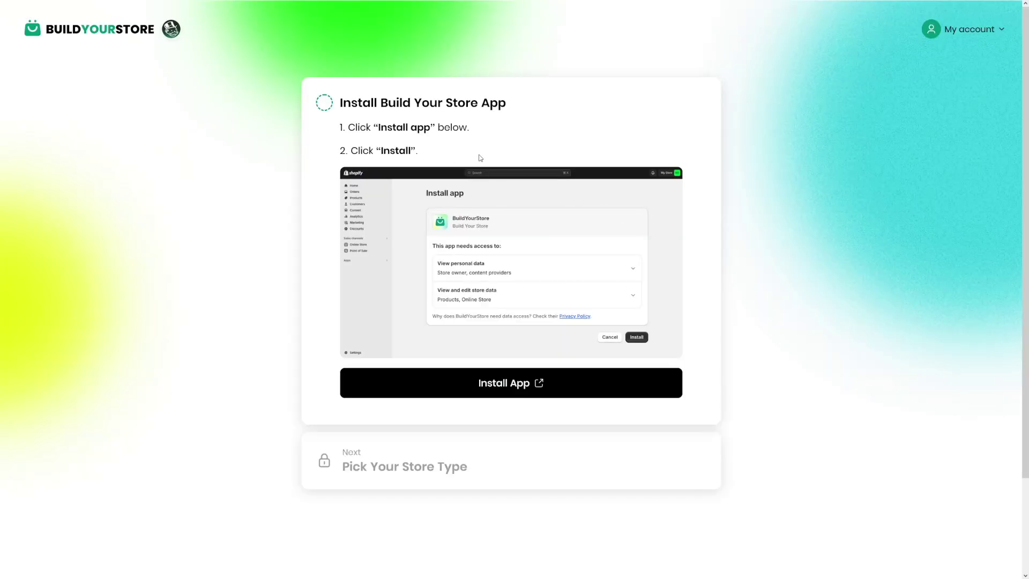
mouse_move(562, 326)
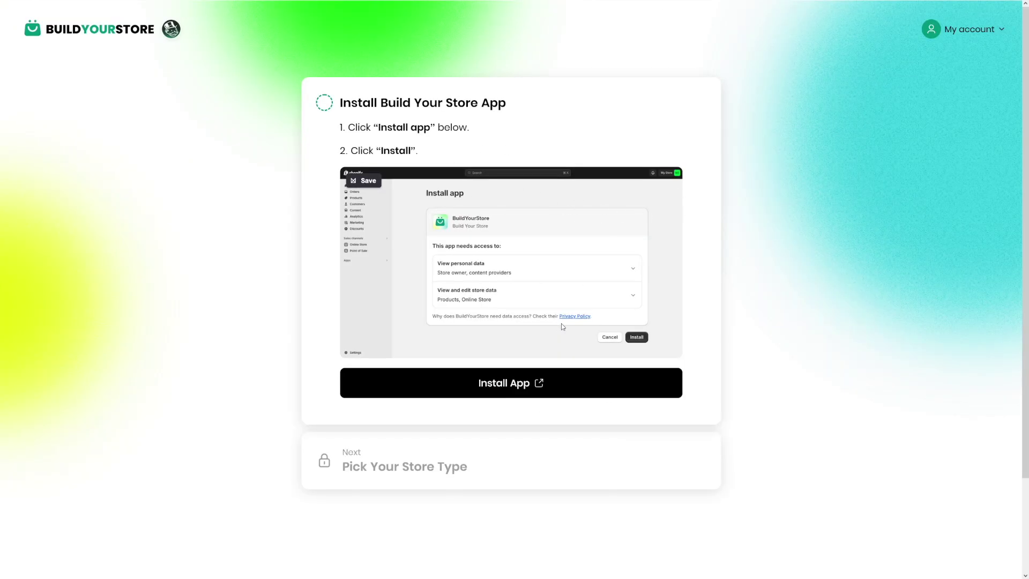
Start installing the Build Your Store app with Install App
click(548, 389)
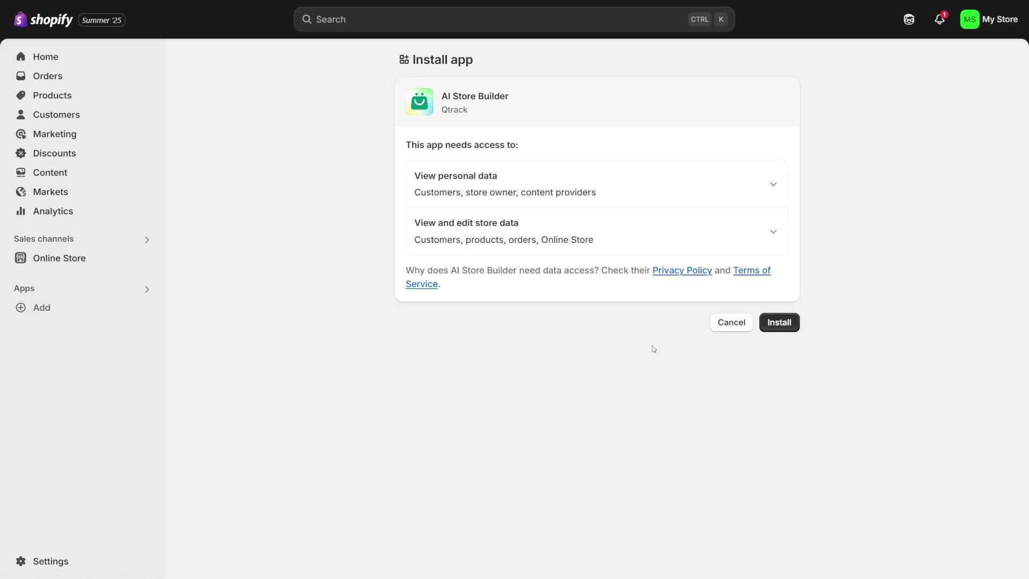
Confirm installing AI Store Builder on the Shopify store
click(779, 321)
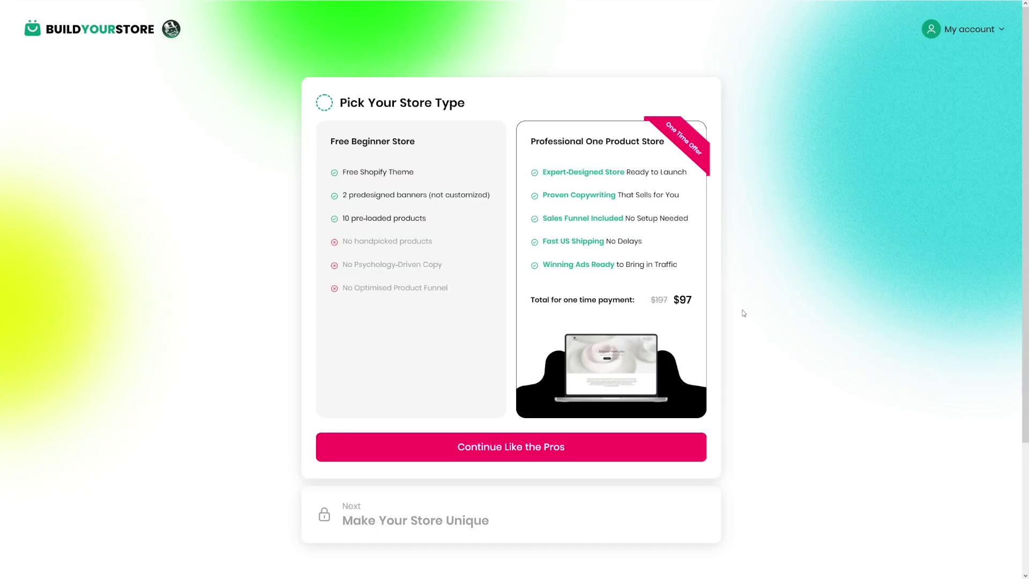
Compare the store types, settle on the Free Beginner Store, and continue with it
click(495, 217)
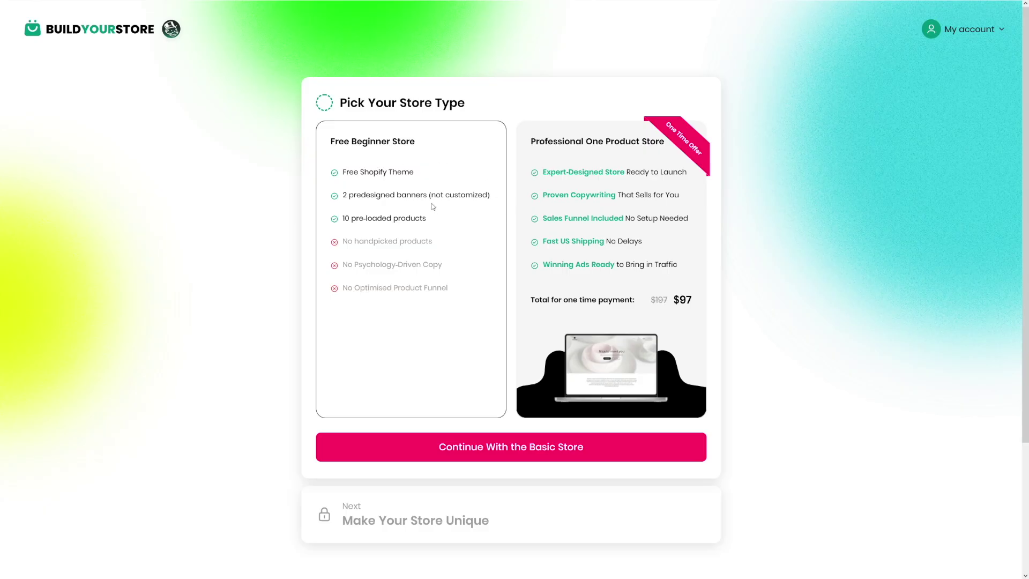
click(603, 157)
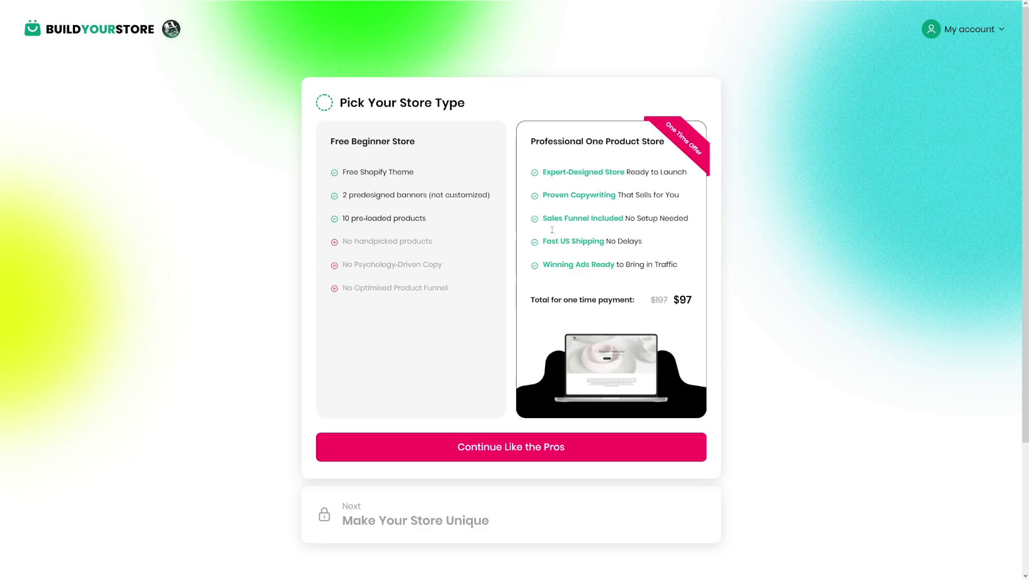
click(498, 174)
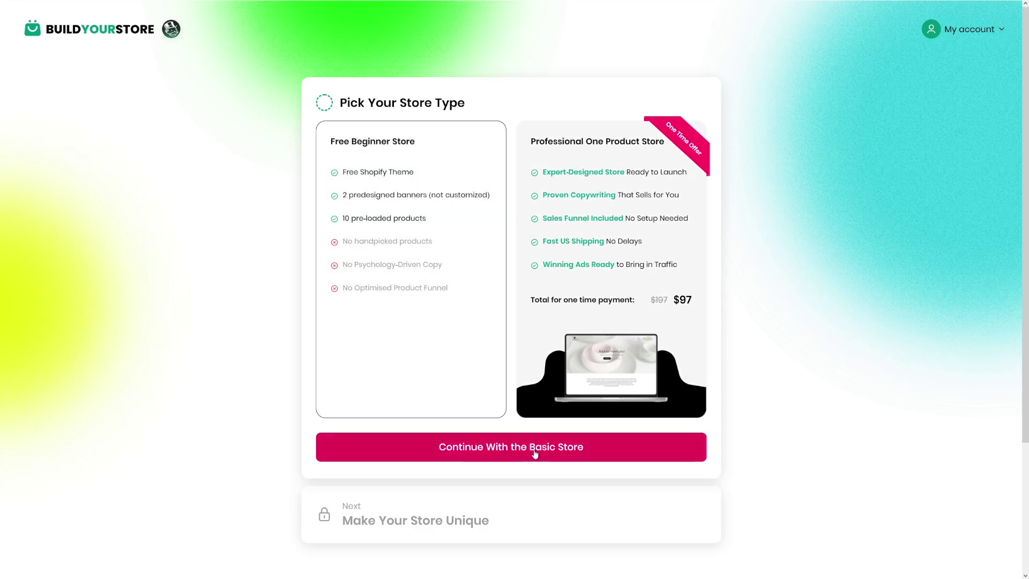
click(553, 448)
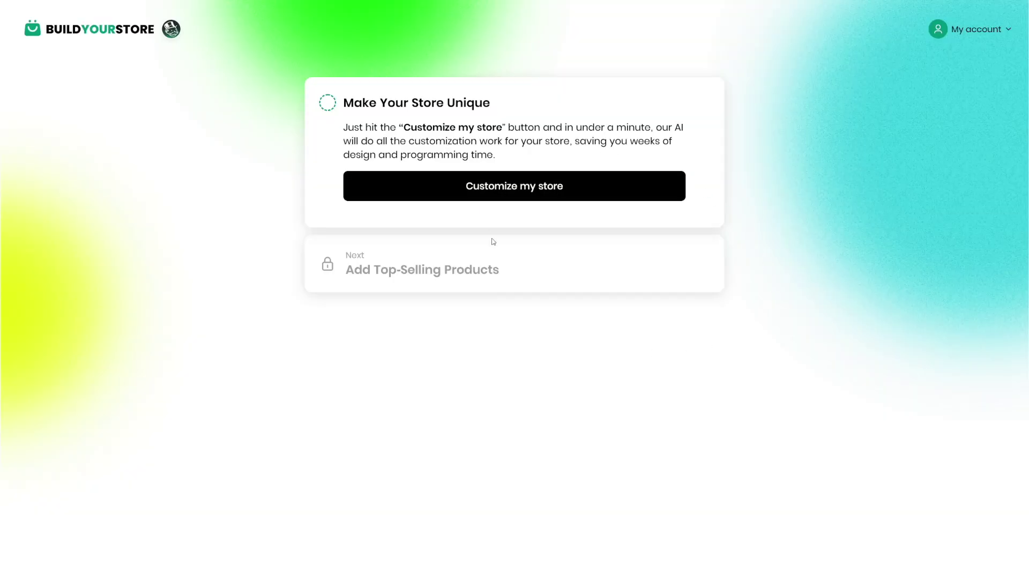
Launch the AI store customization with Customize my store
click(525, 196)
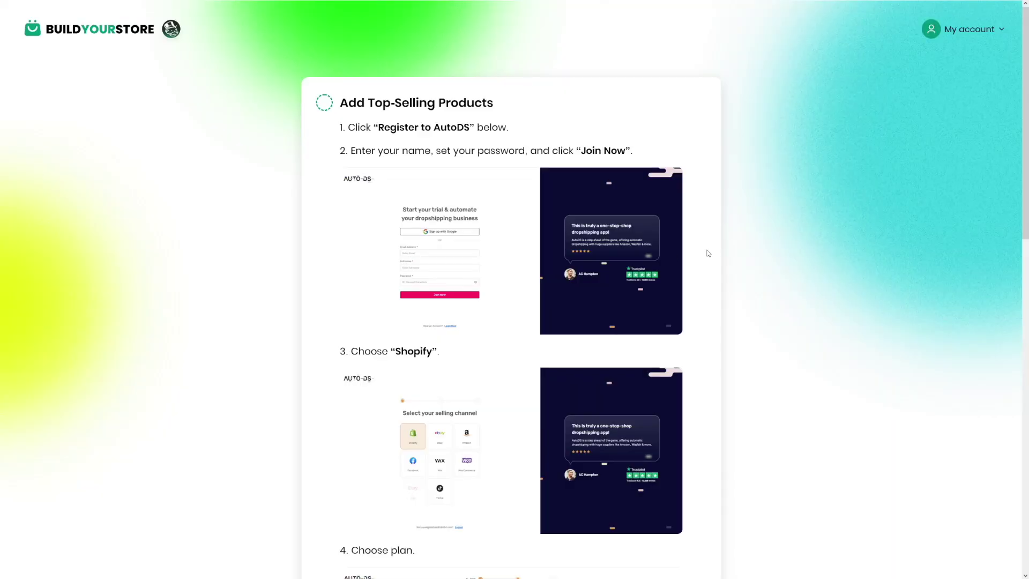
mouse_move(513, 250)
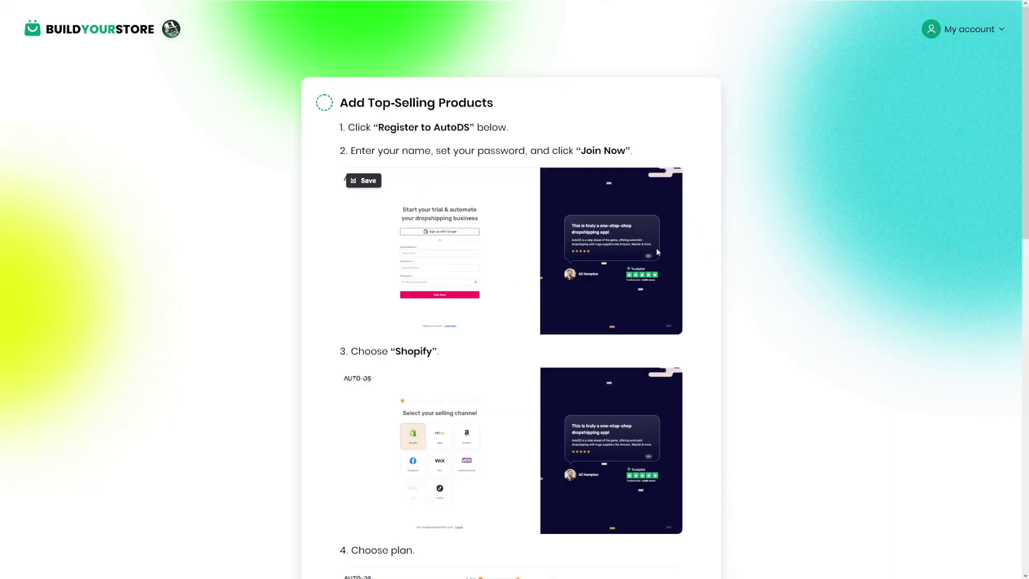
scroll(704, 279, down, 4)
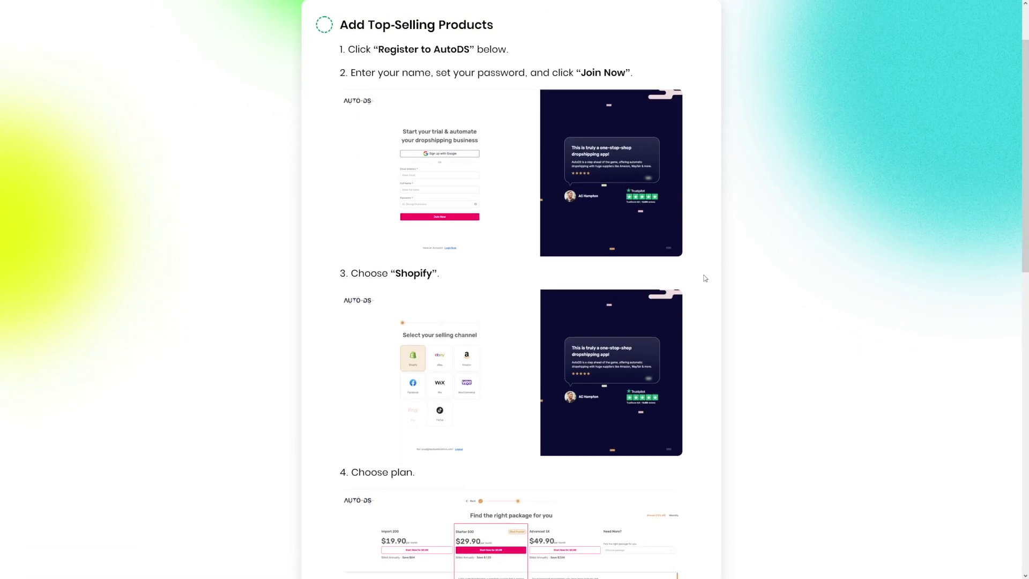
scroll(705, 278, down, 4)
scroll(705, 278, down, 4)
scroll(705, 278, down, 2)
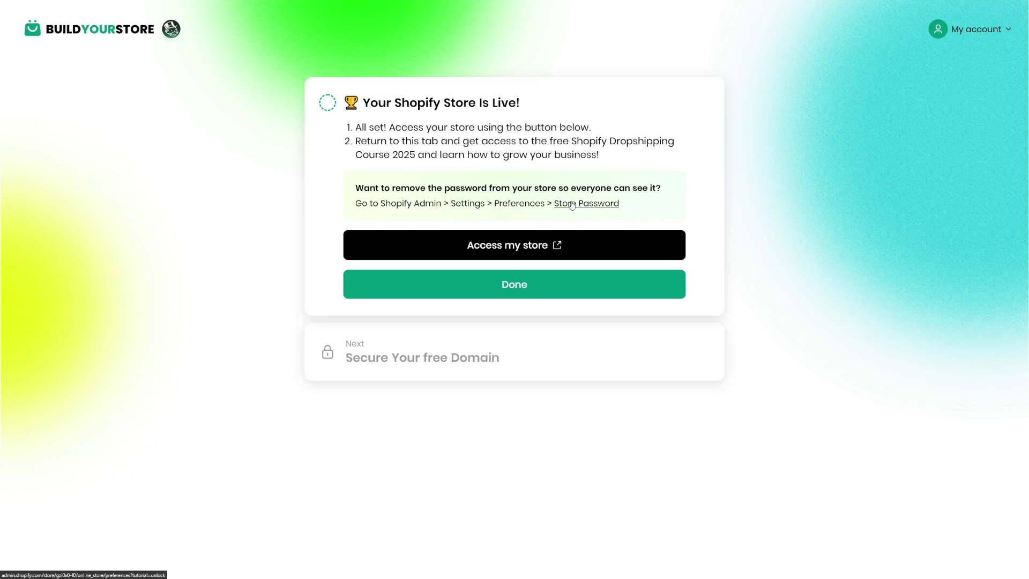
Follow the Store Password link to Shopify admin's Online Store Preferences page
click(597, 210)
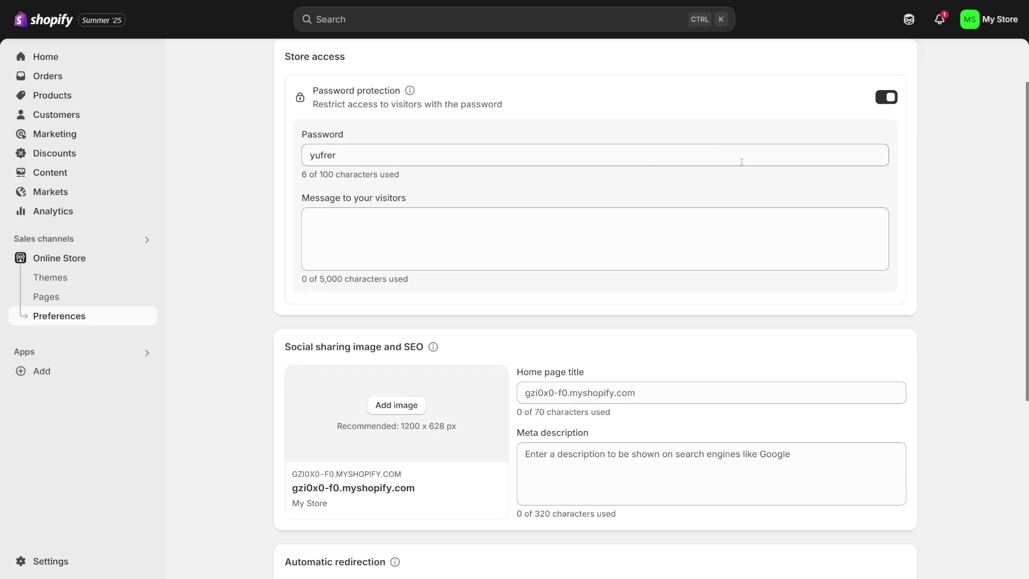
scroll(741, 161, up, 1)
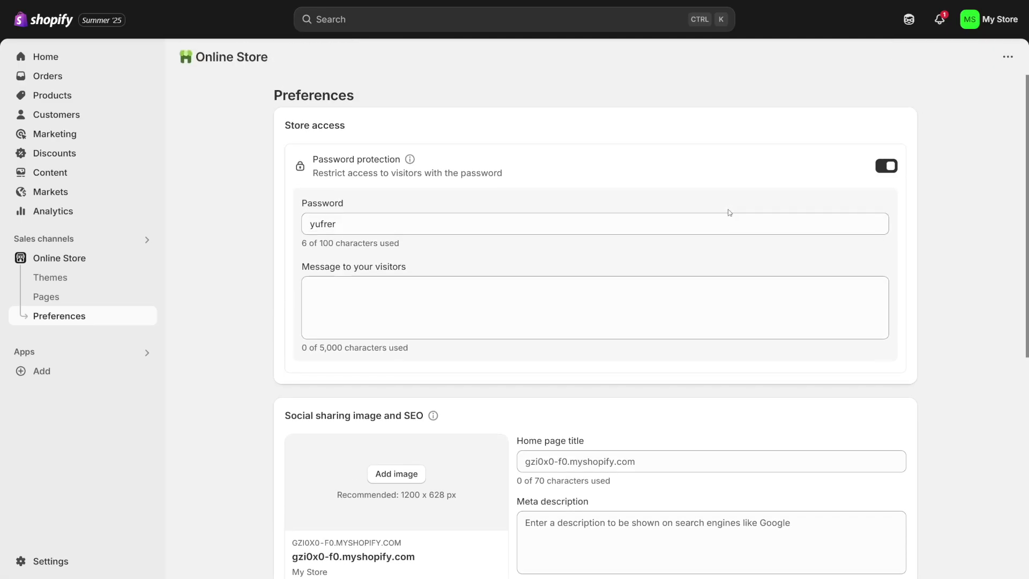
Switch off the storefront's password protection and save the change
click(884, 167)
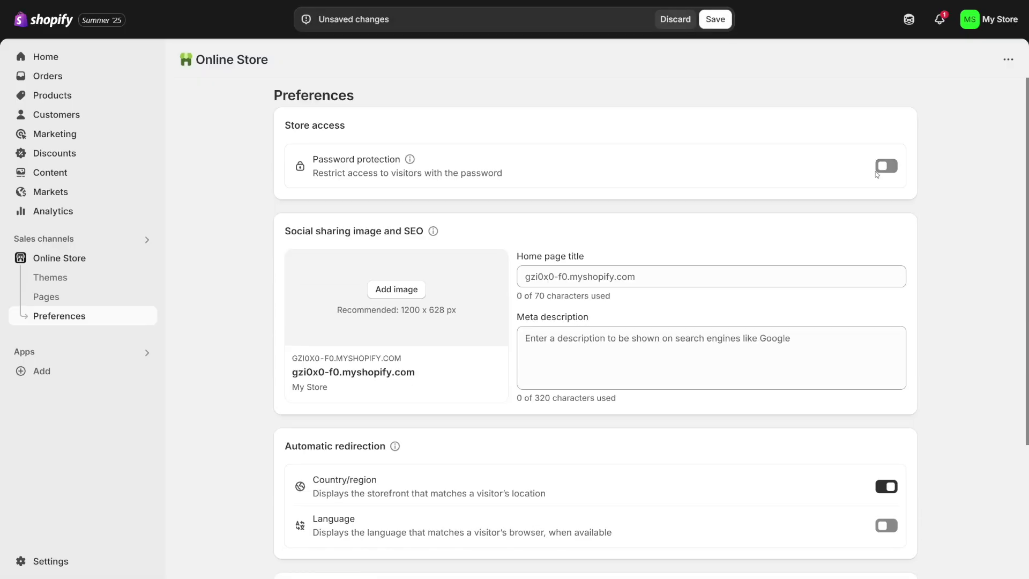
scroll(832, 319, down, 2)
click(898, 558)
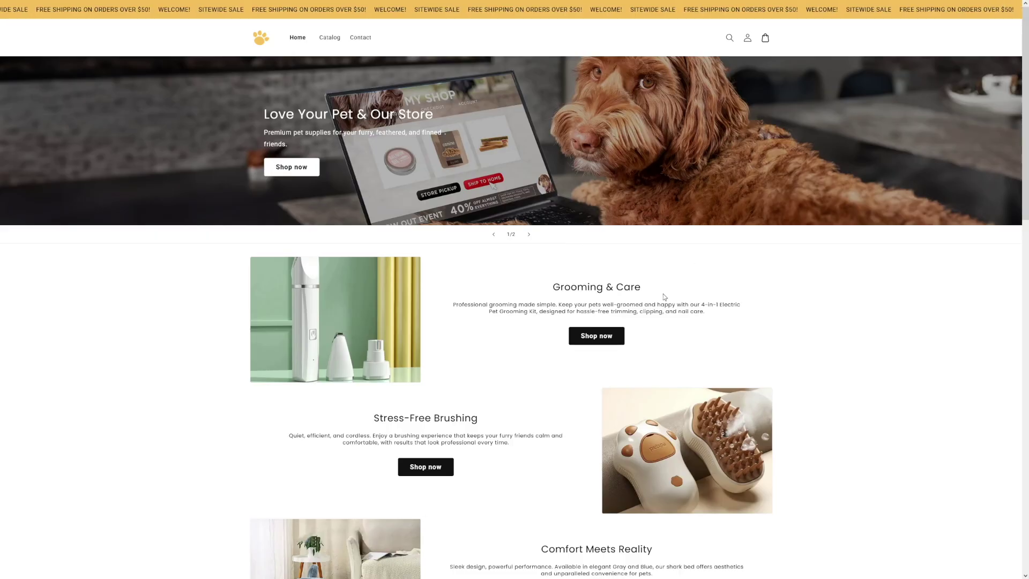
Zoom in twice on the live pet supplies storefront homepage to review it
key(ctrl+plus)
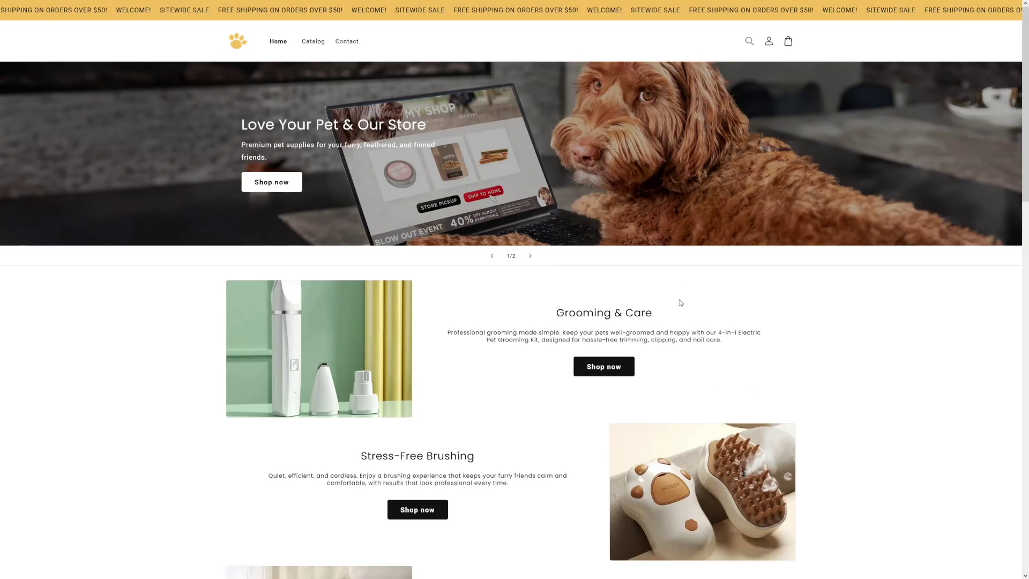
key(ctrl+plus)
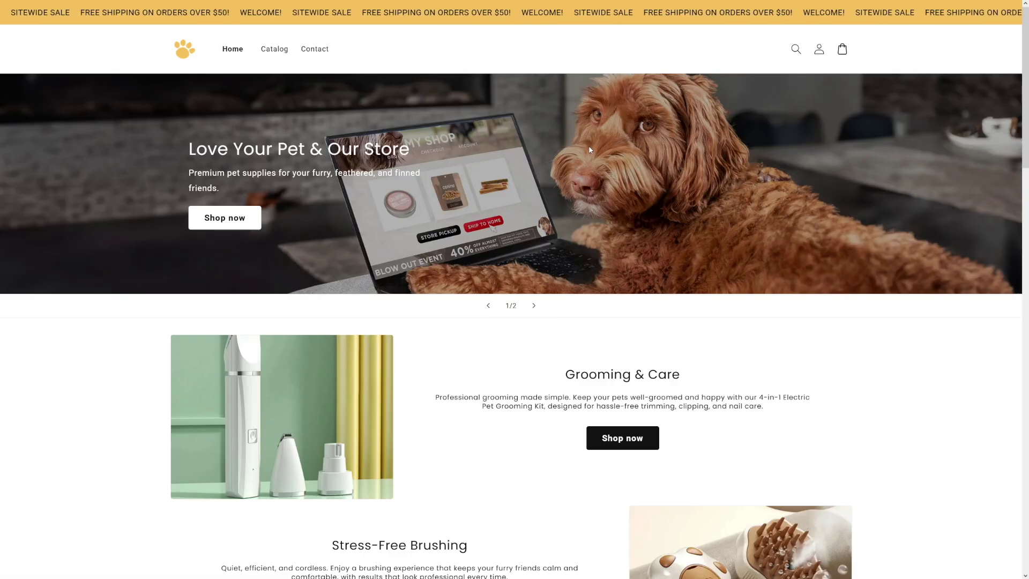
scroll(590, 149, down, 3)
scroll(589, 150, down, 2)
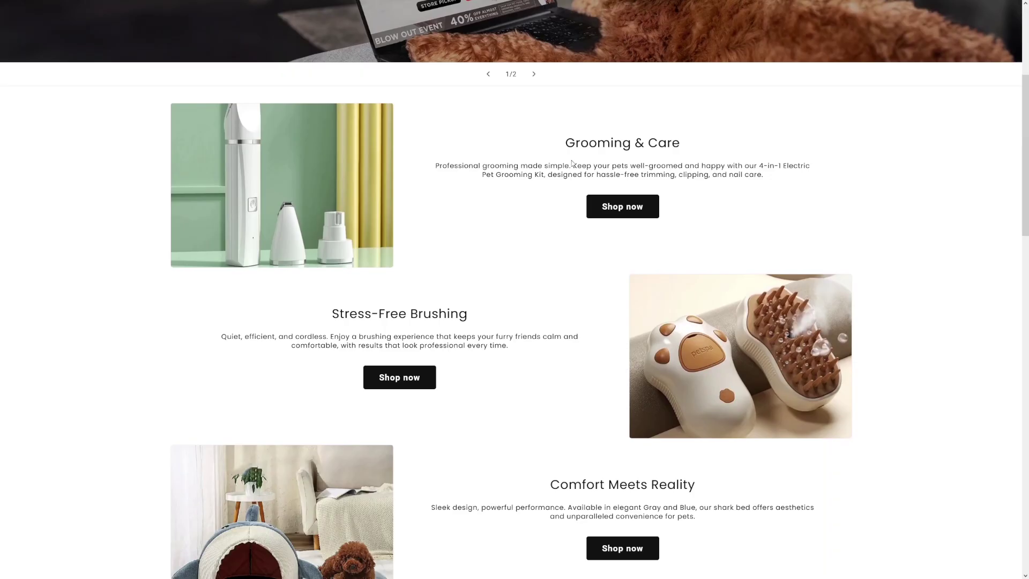
scroll(638, 143, down, 1)
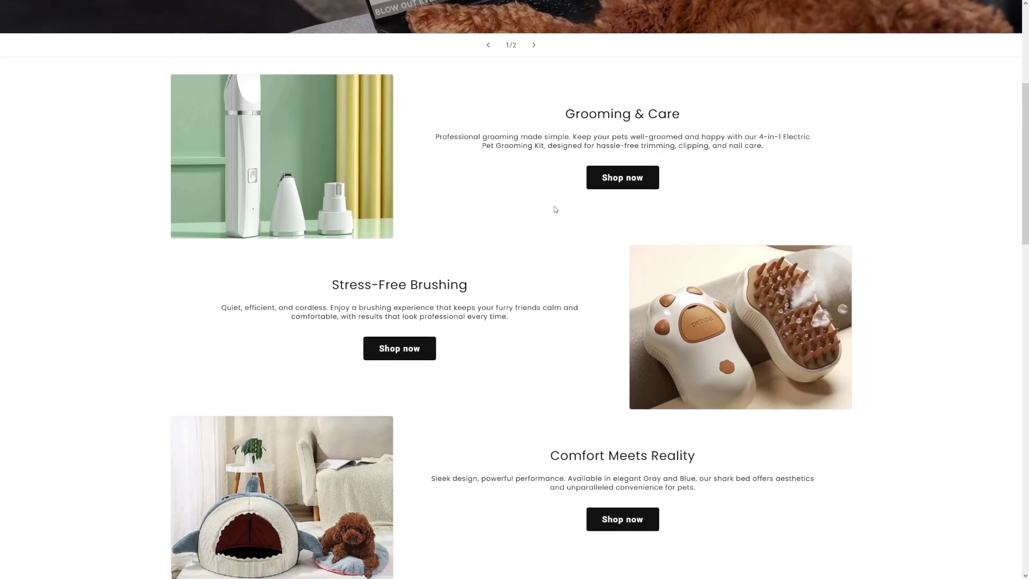
scroll(554, 209, down, 2)
scroll(559, 296, down, 3)
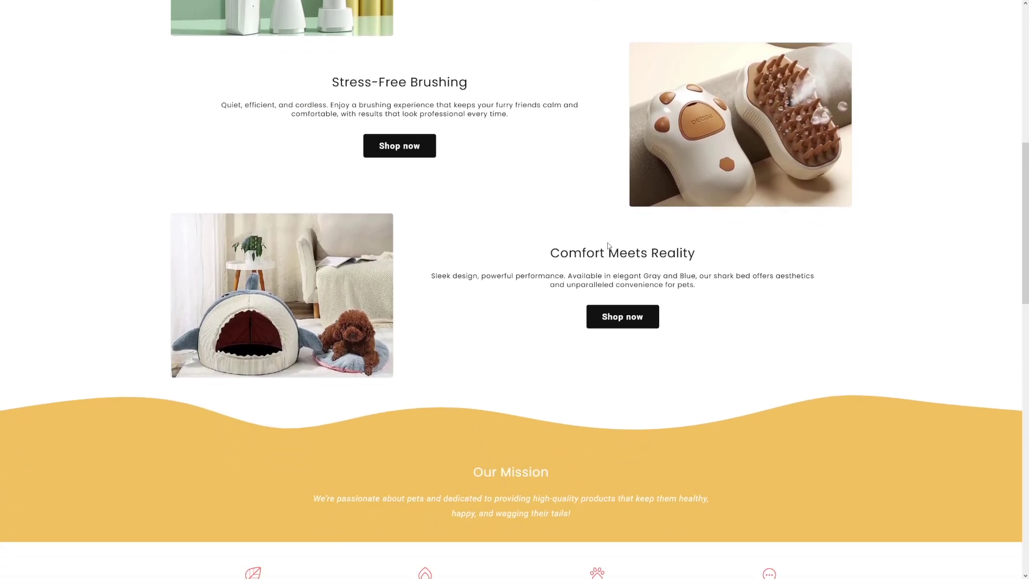
scroll(559, 295, down, 1)
scroll(558, 296, down, 1)
scroll(558, 294, down, 2)
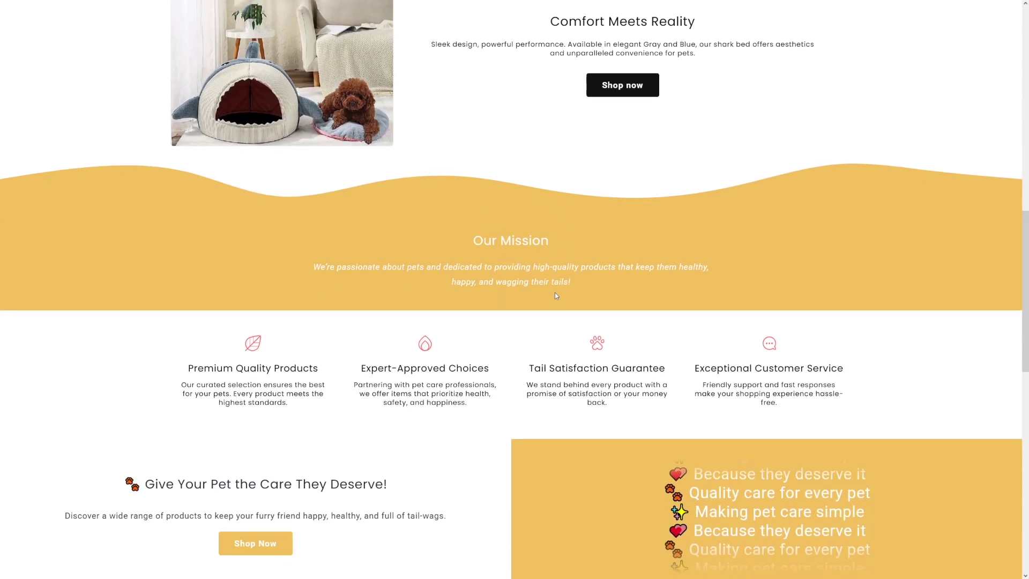
scroll(555, 292, down, 1)
scroll(516, 300, down, 2)
scroll(510, 312, down, 1)
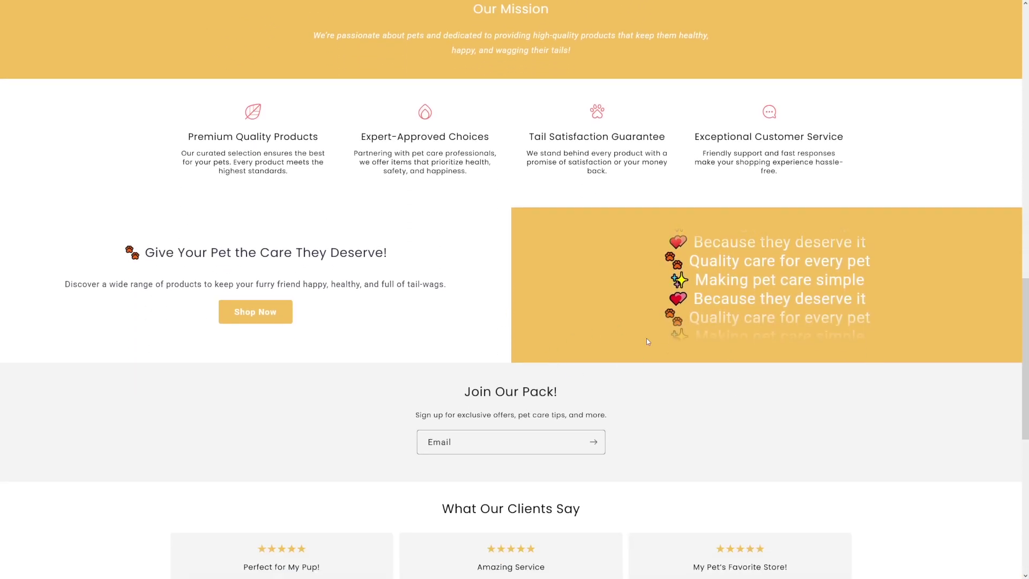
scroll(476, 317, down, 1)
scroll(476, 315, down, 4)
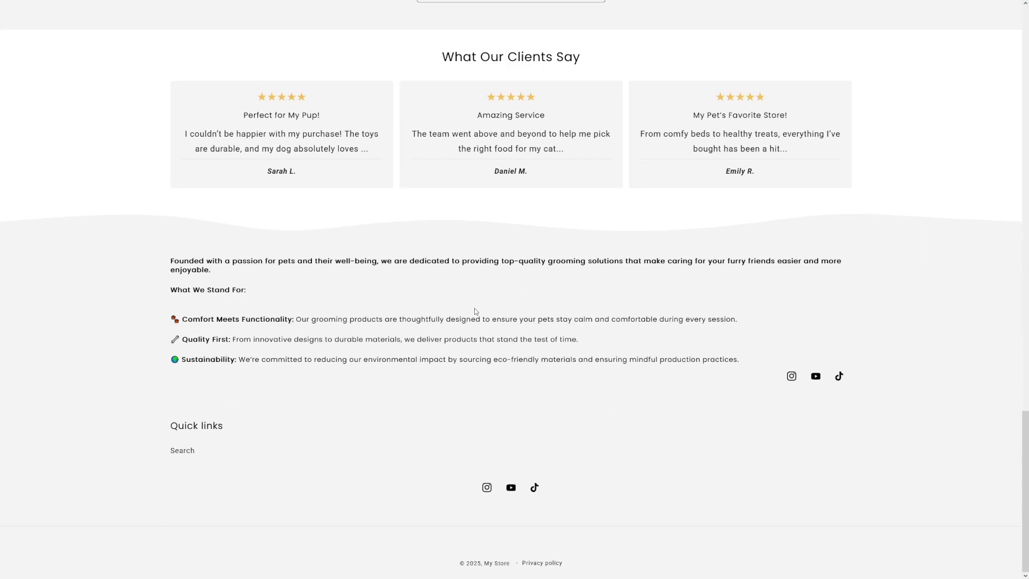
scroll(517, 377, up, 5)
scroll(517, 377, up, 5)
scroll(513, 374, up, 5)
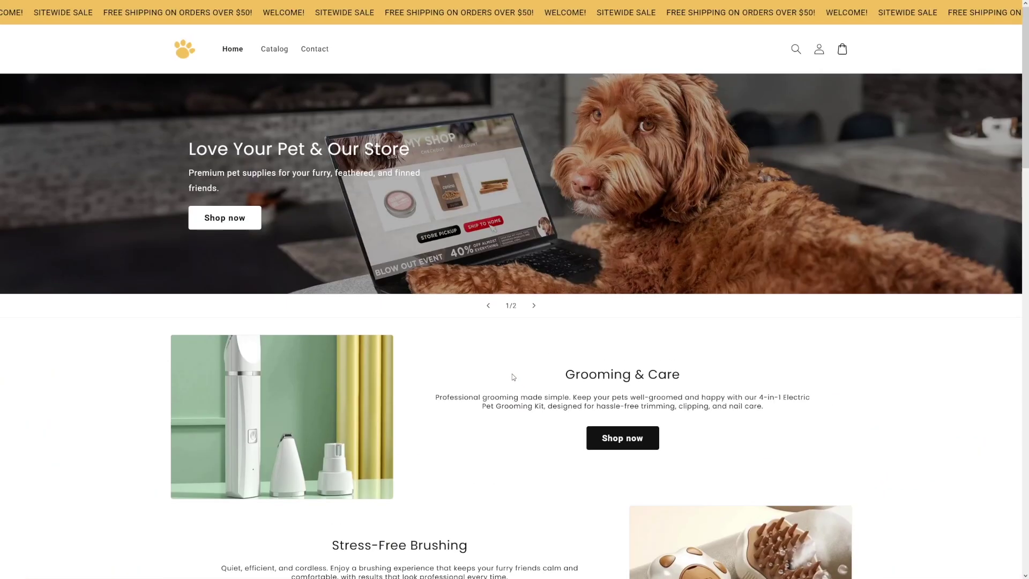
scroll(512, 374, up, 3)
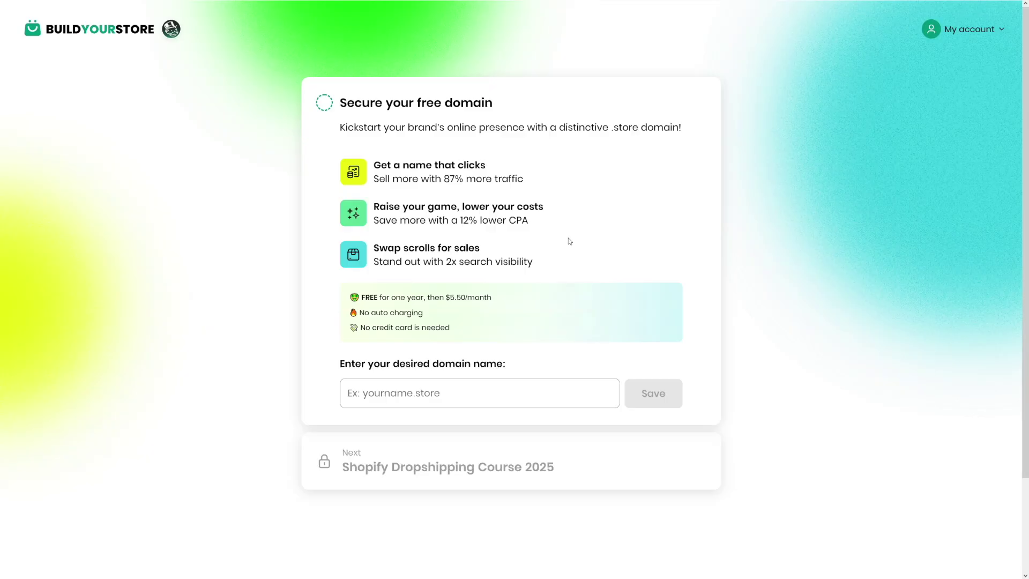